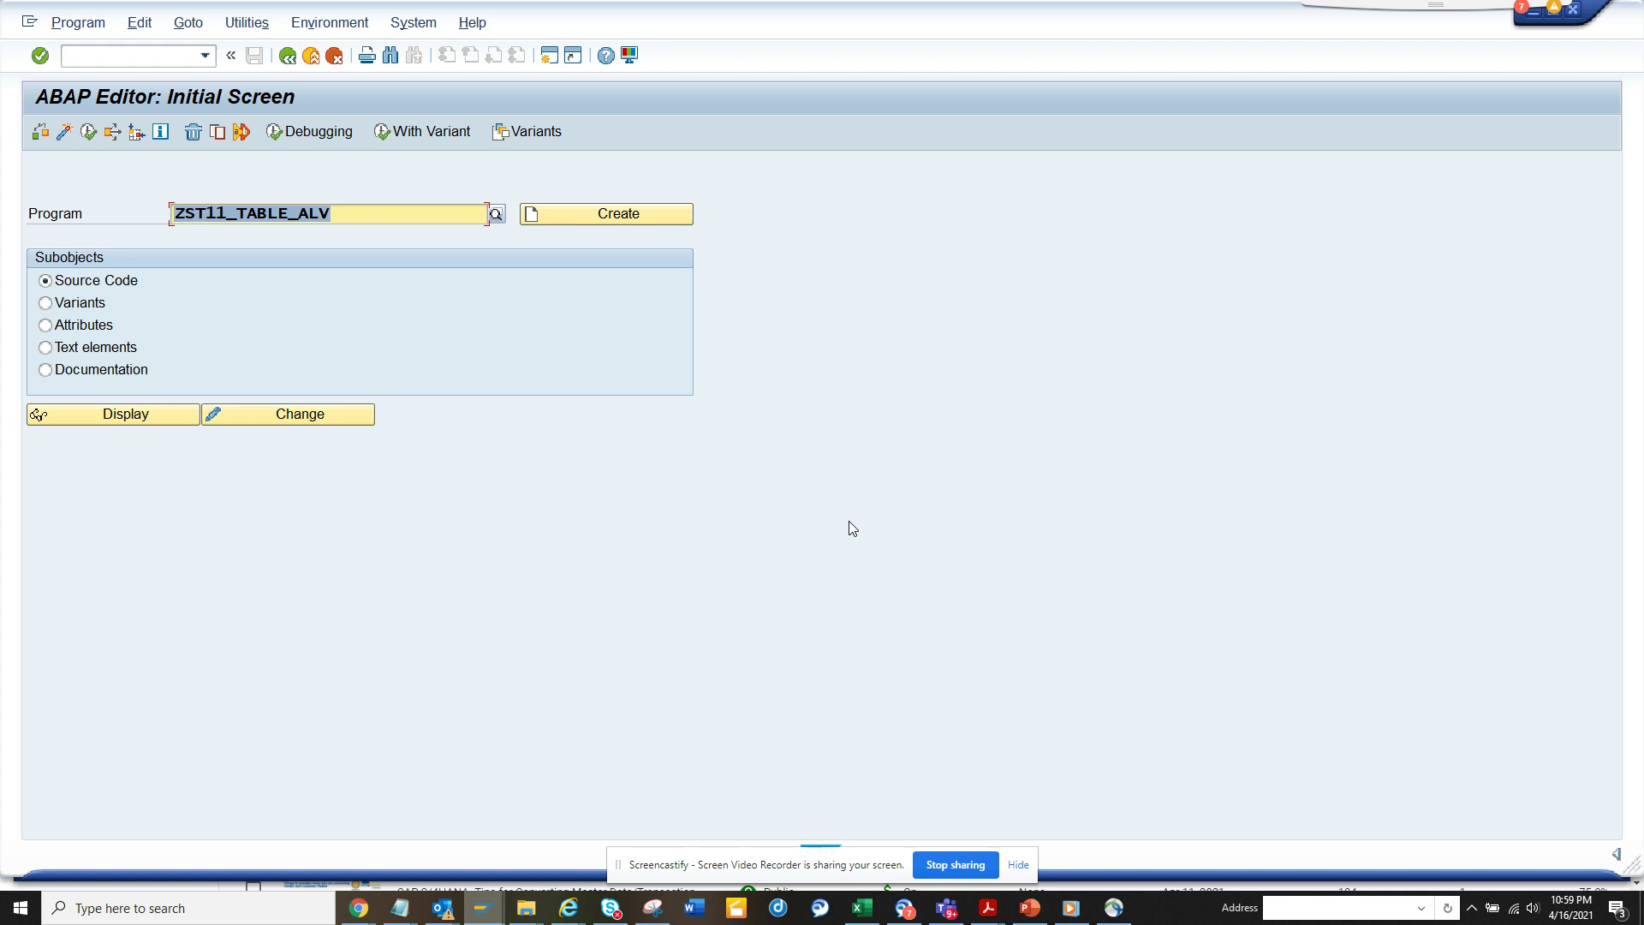
- In a new session, use SE16 to list the 200 entries of table BKPF
{"action": "left_click", "coordinate": [551, 58]}
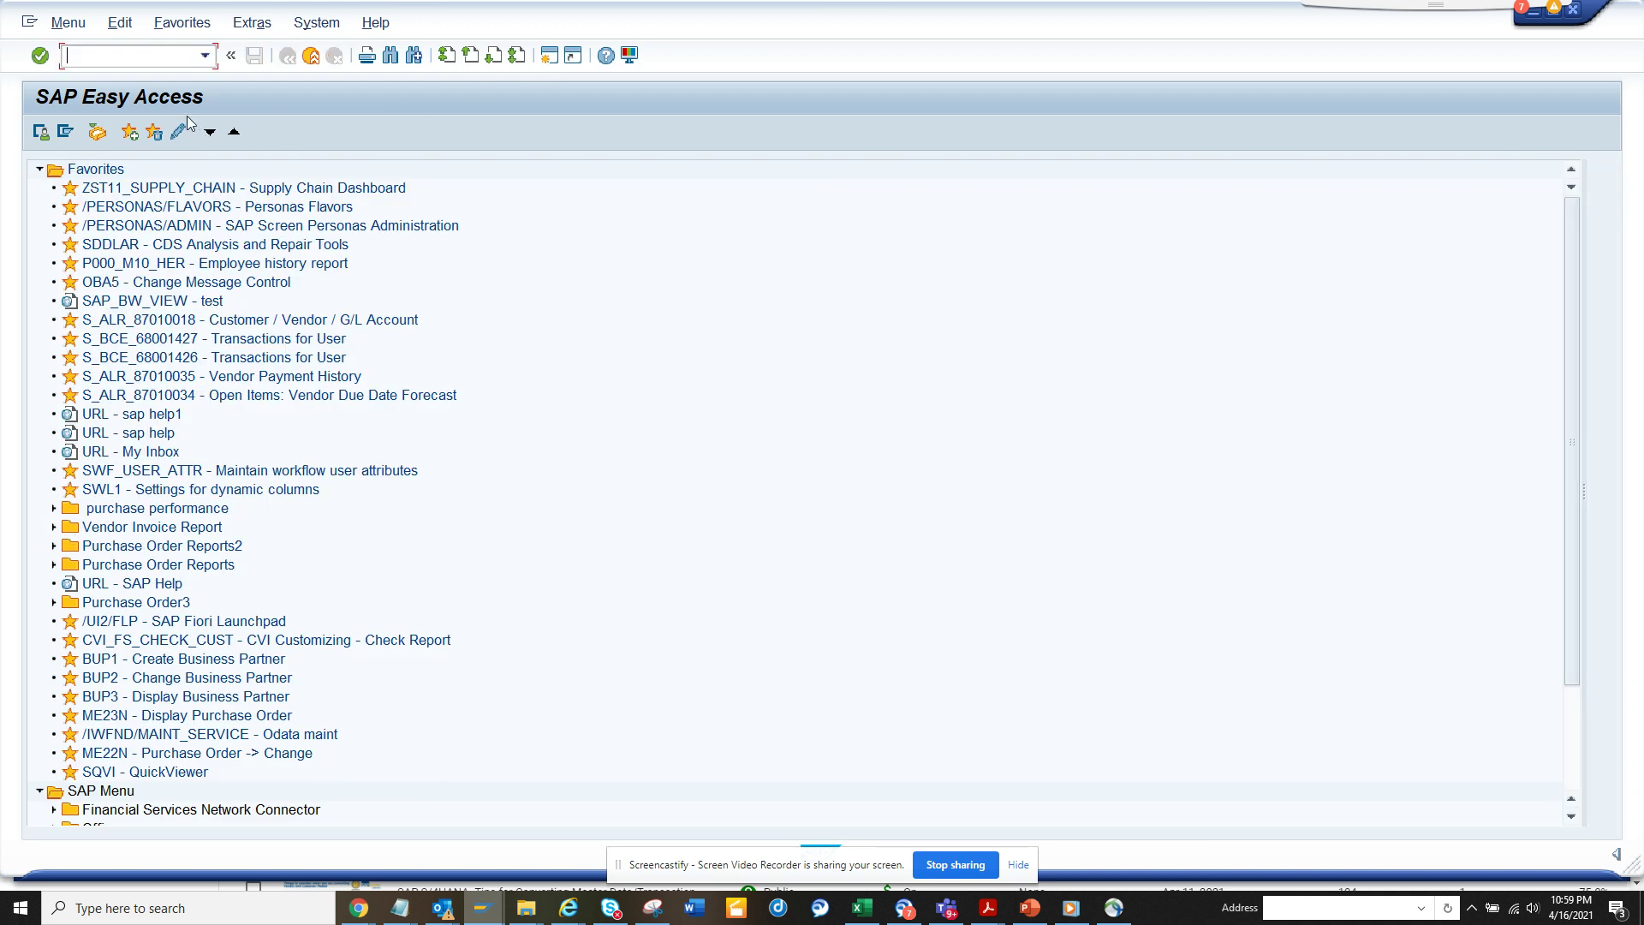
{"action": "type", "text": "se16"}
{"action": "key", "text": "Return"}
{"action": "type", "text": "b"}
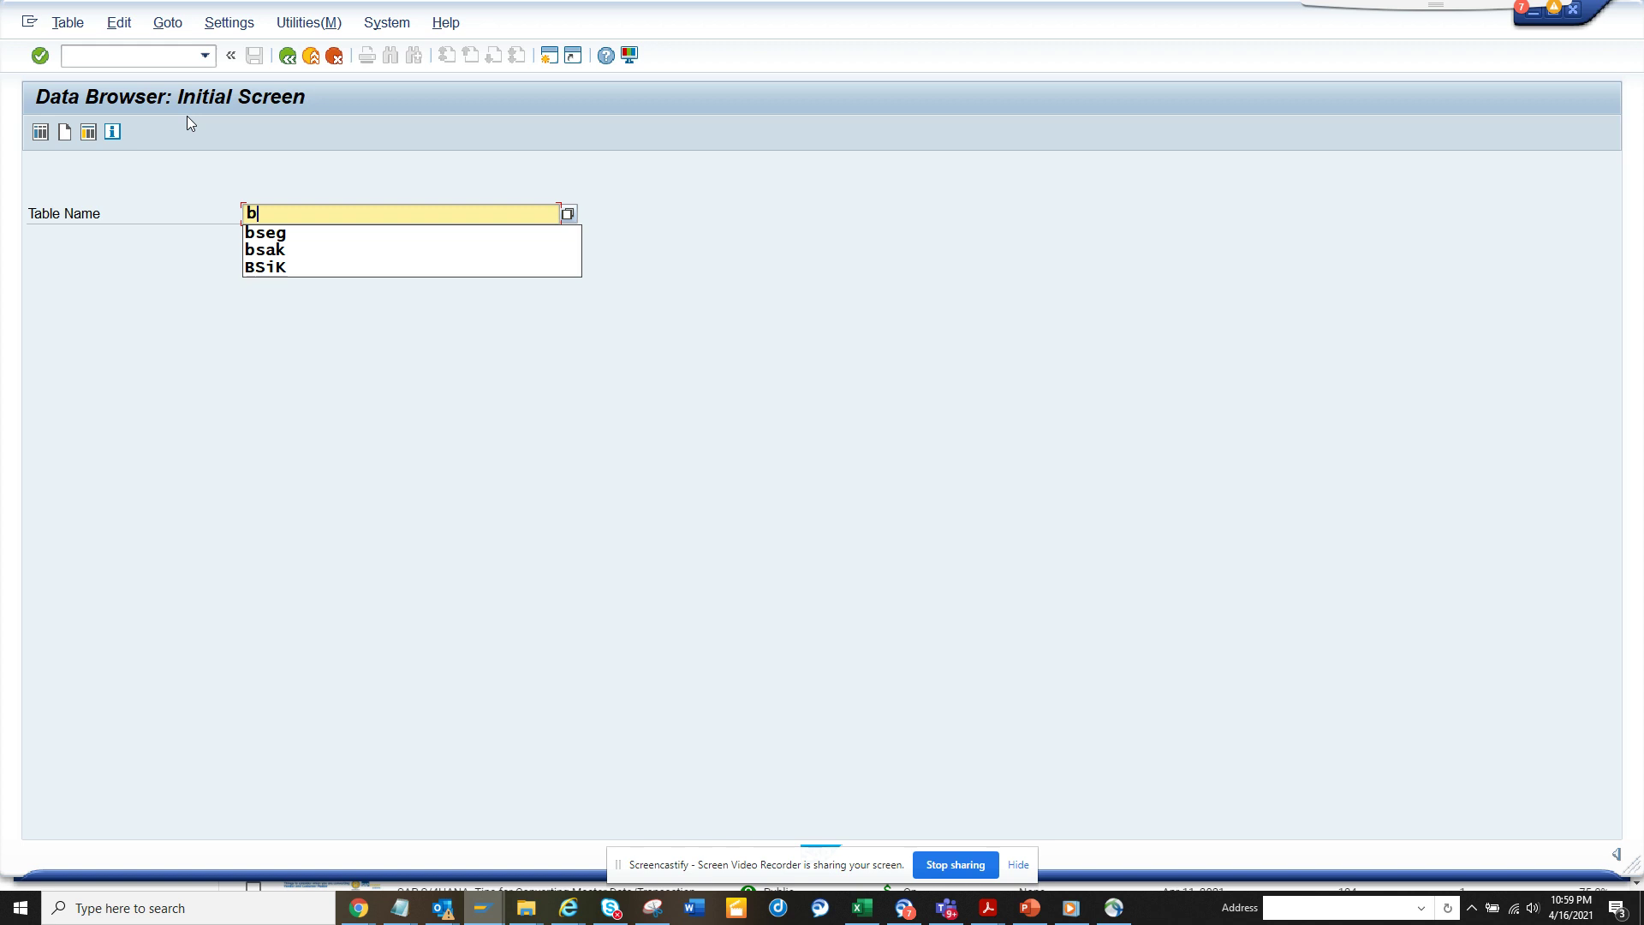
{"action": "type", "text": "kpf"}
{"action": "key", "text": "Return"}
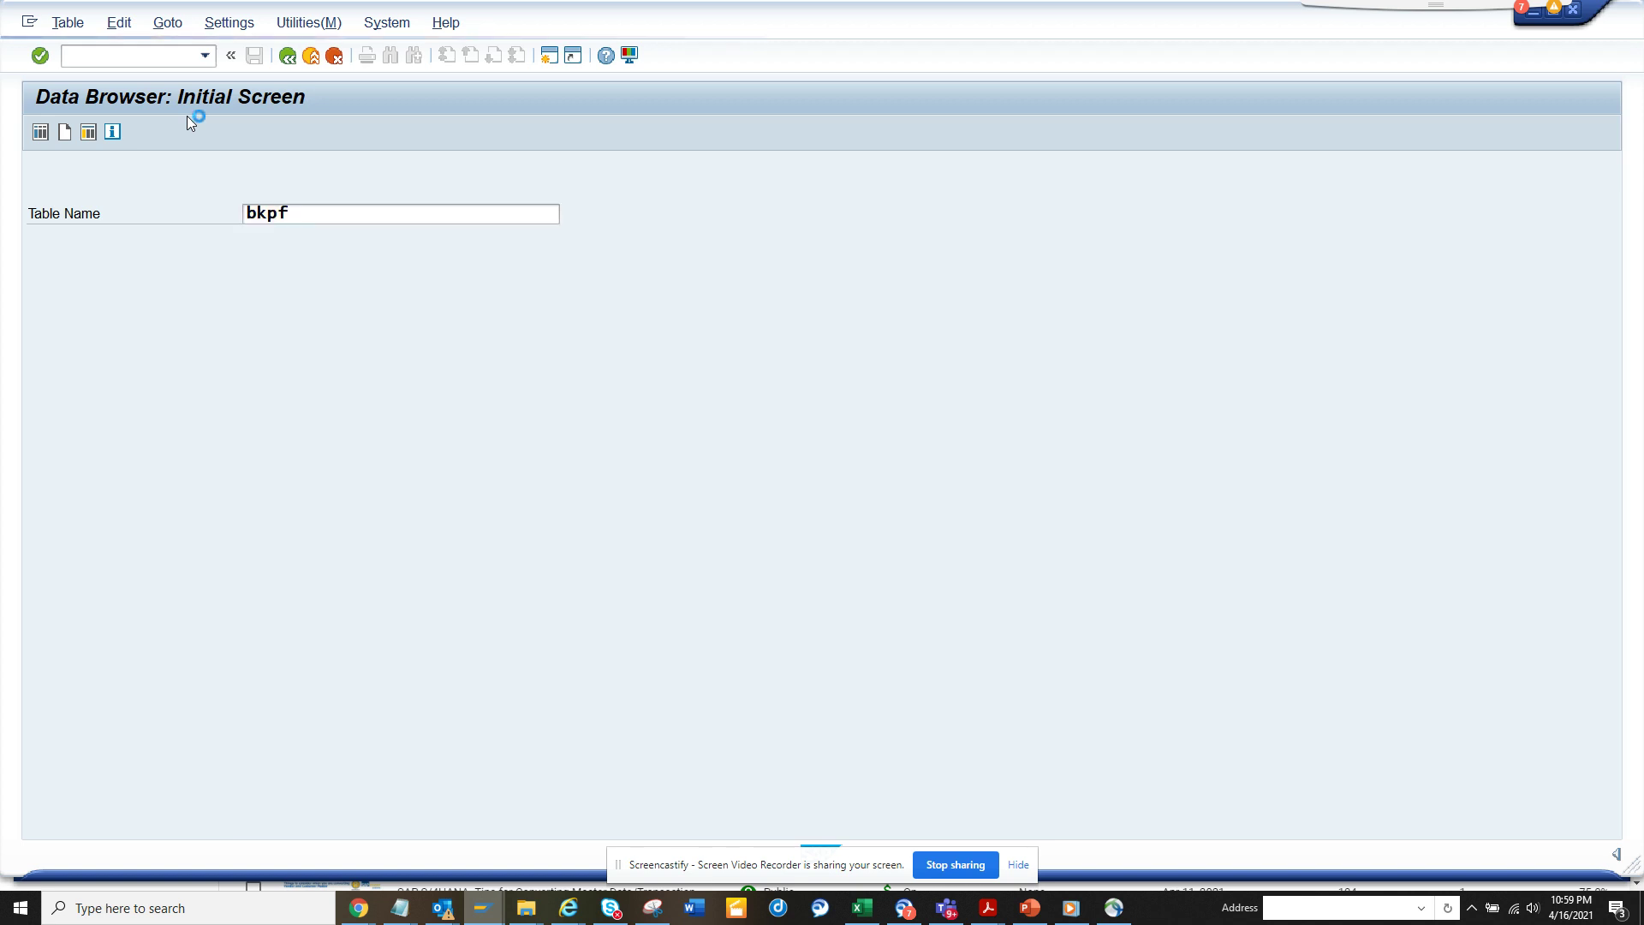
{"action": "left_click", "coordinate": [41, 132]}
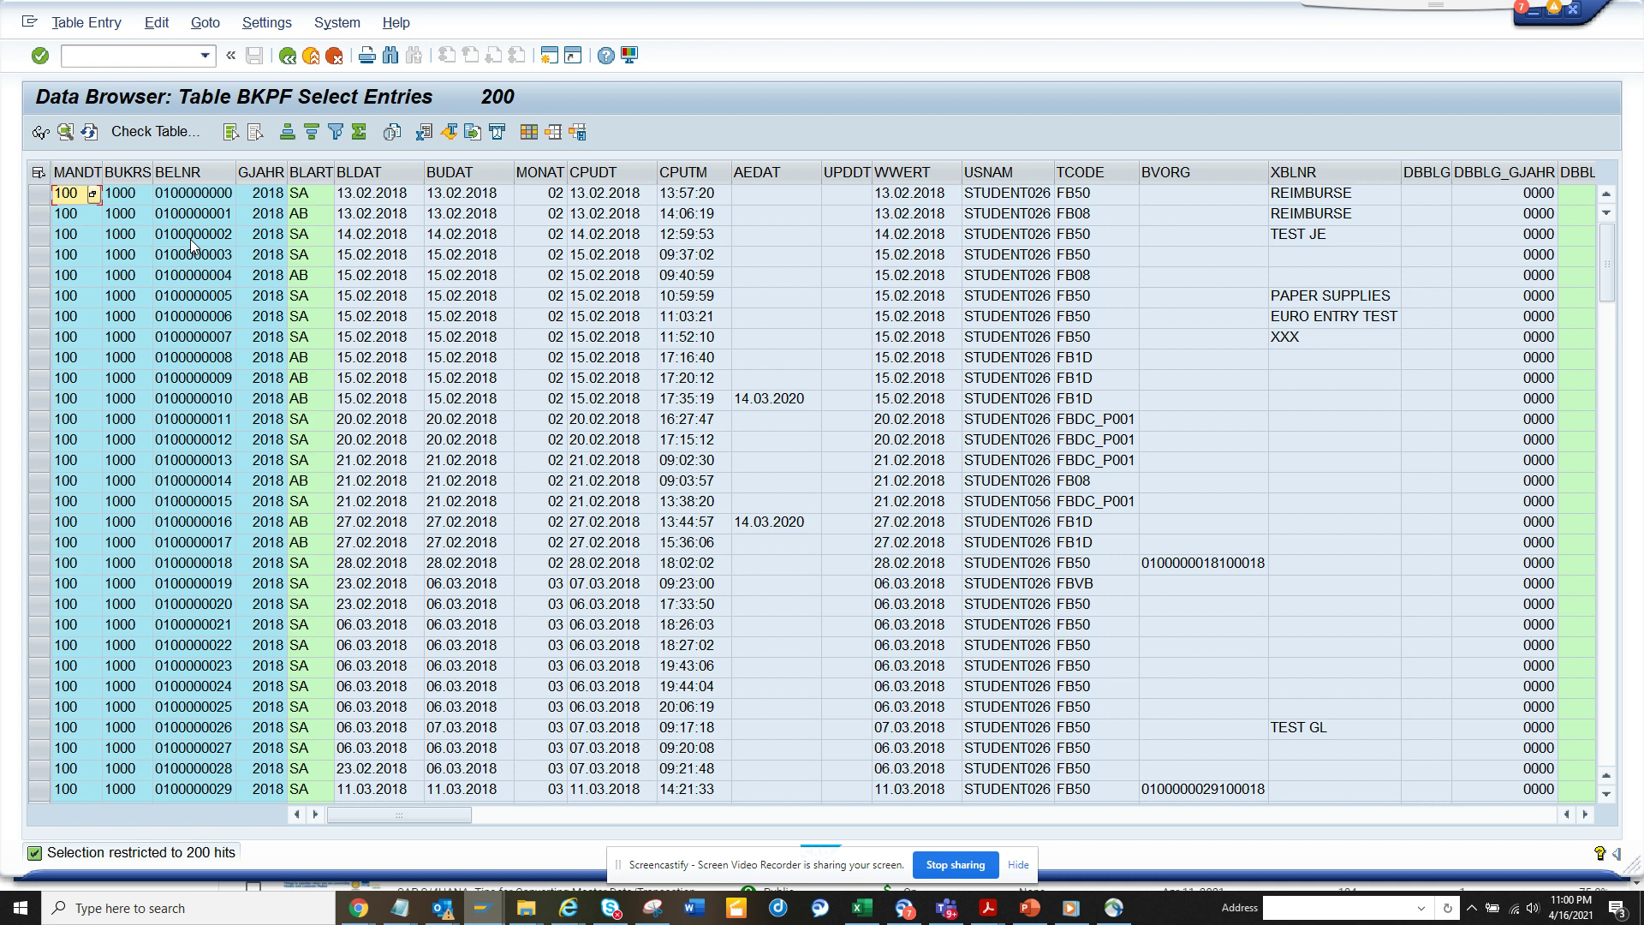
- Open ZST11_TABLE_ALV in change mode, run it to view the BKPF list, then return
{"action": "key", "text": "alt+Tab"}
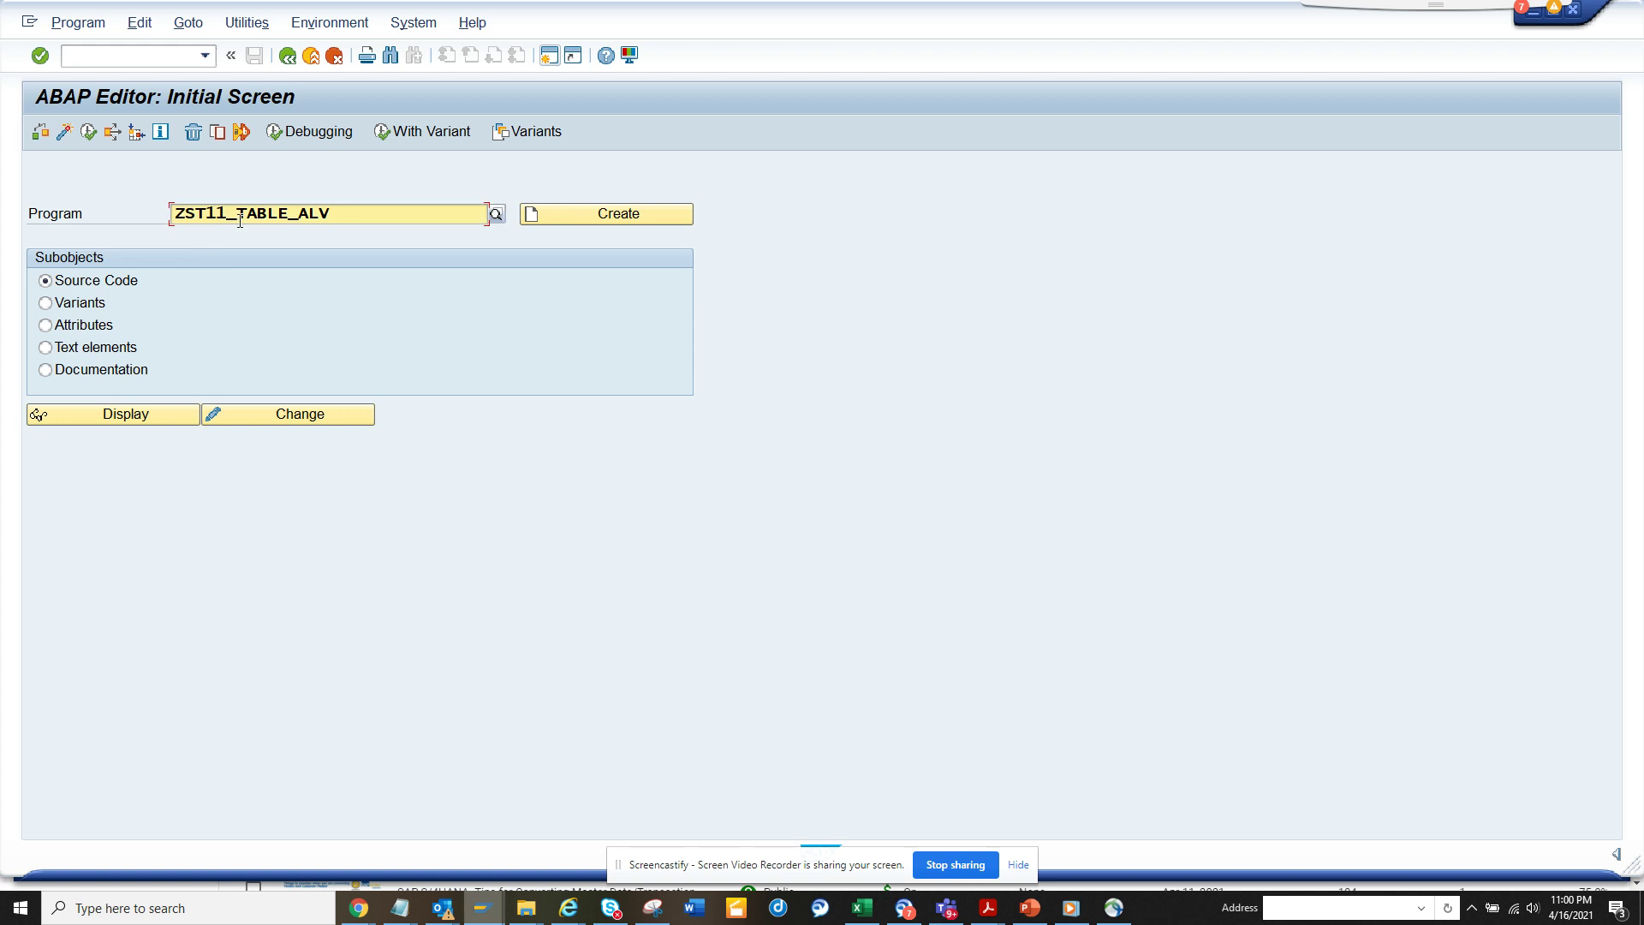
{"action": "left_click_drag", "start_coordinate": [378, 214], "coordinate": [176, 212]}
{"action": "left_click", "coordinate": [327, 212]}
{"action": "left_click", "coordinate": [233, 414]}
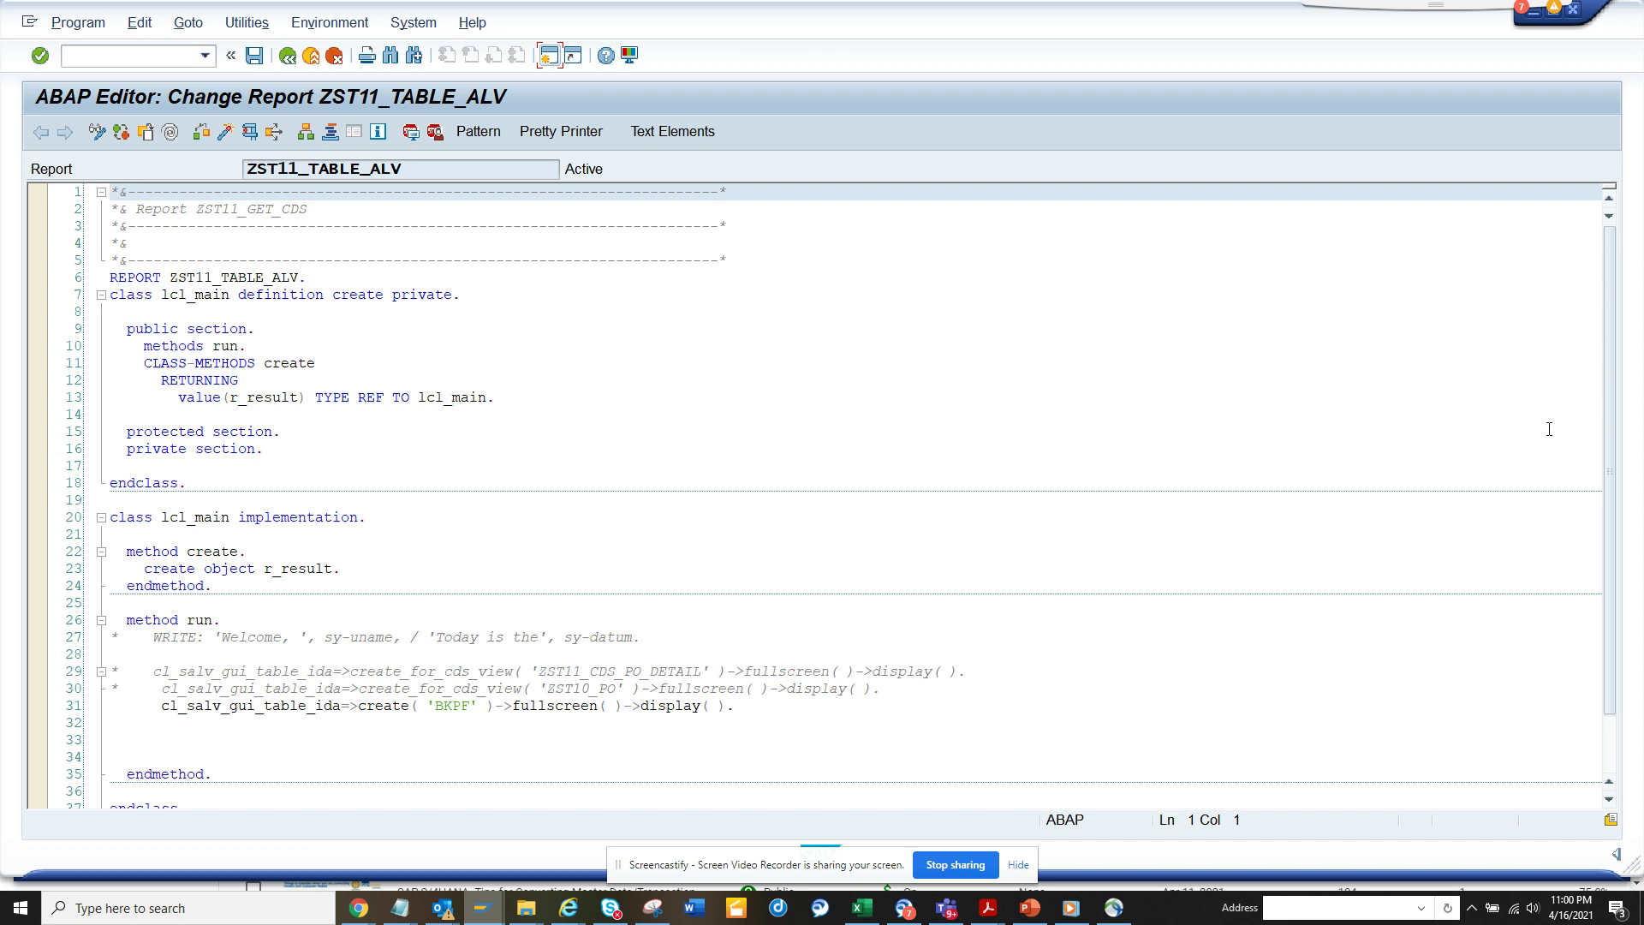
{"action": "scroll", "coordinate": [1285, 540], "scroll_direction": "down", "scroll_amount": 1}
{"action": "scroll", "coordinate": [899, 616], "scroll_direction": "down", "scroll_amount": 1}
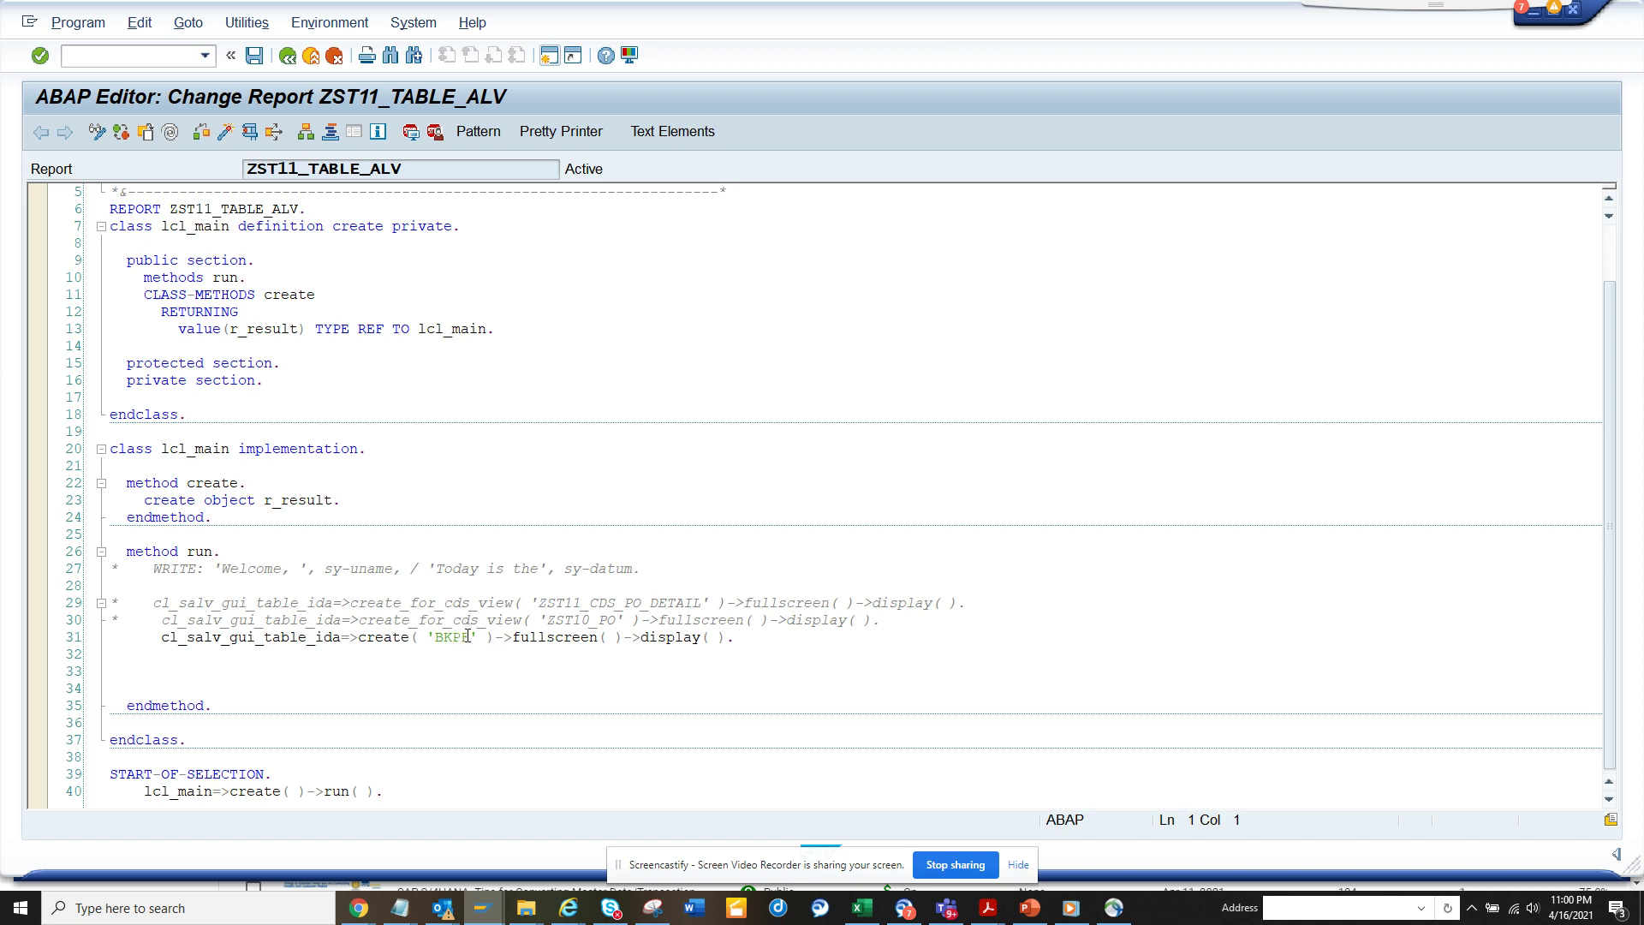
{"action": "left_click", "coordinate": [250, 131]}
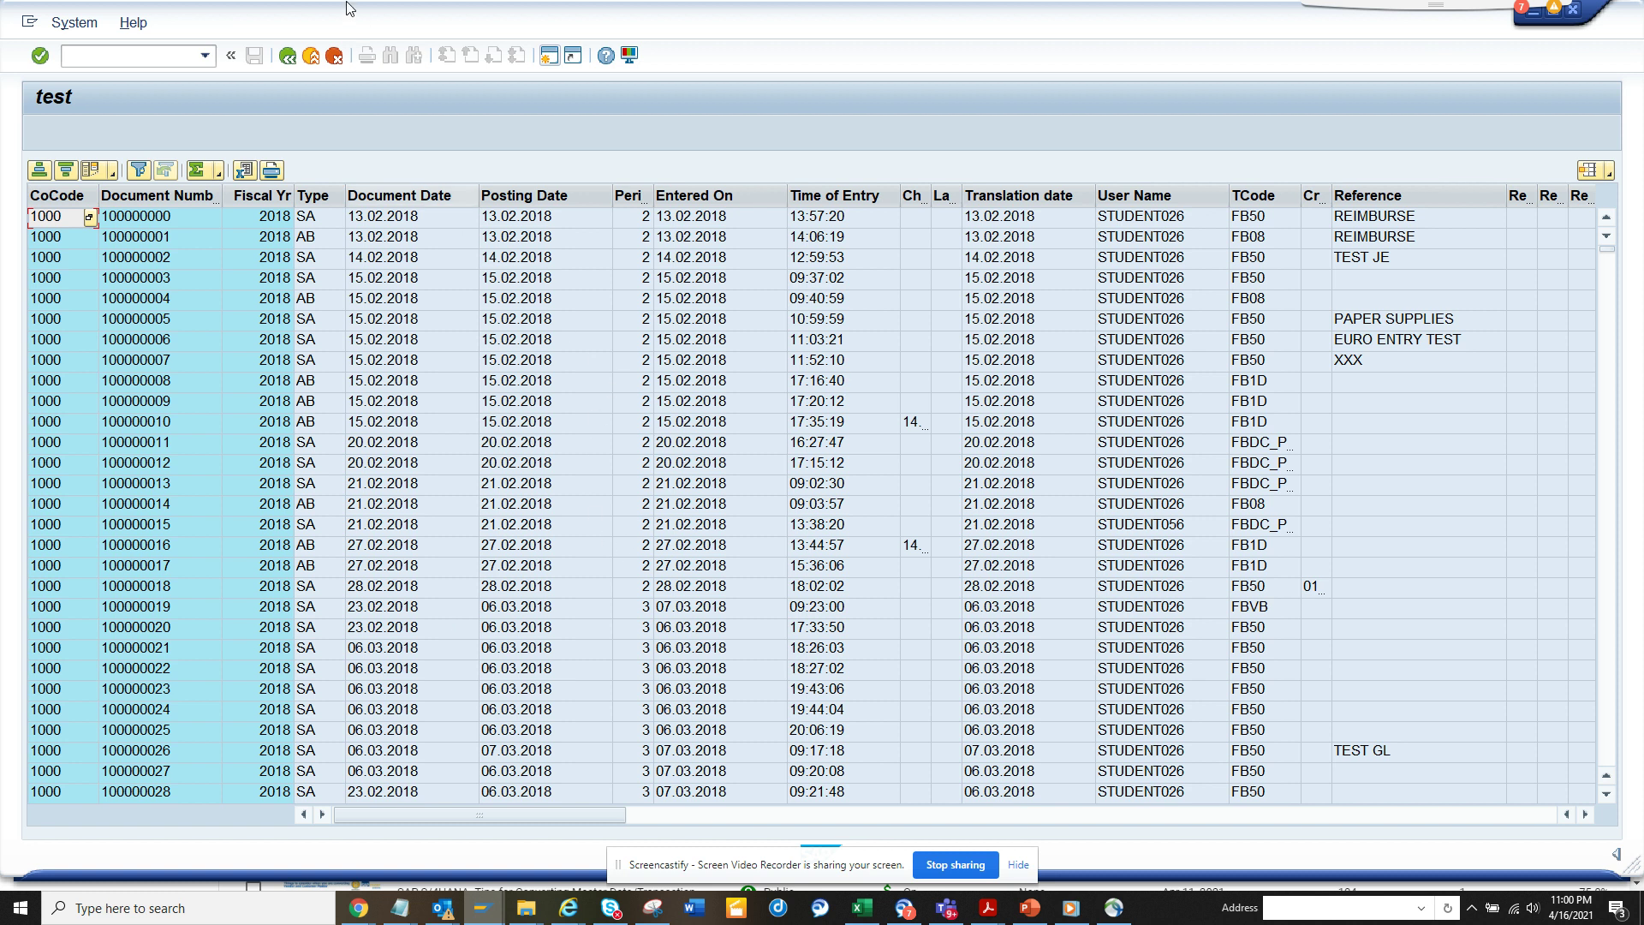
{"action": "left_click", "coordinate": [289, 55]}
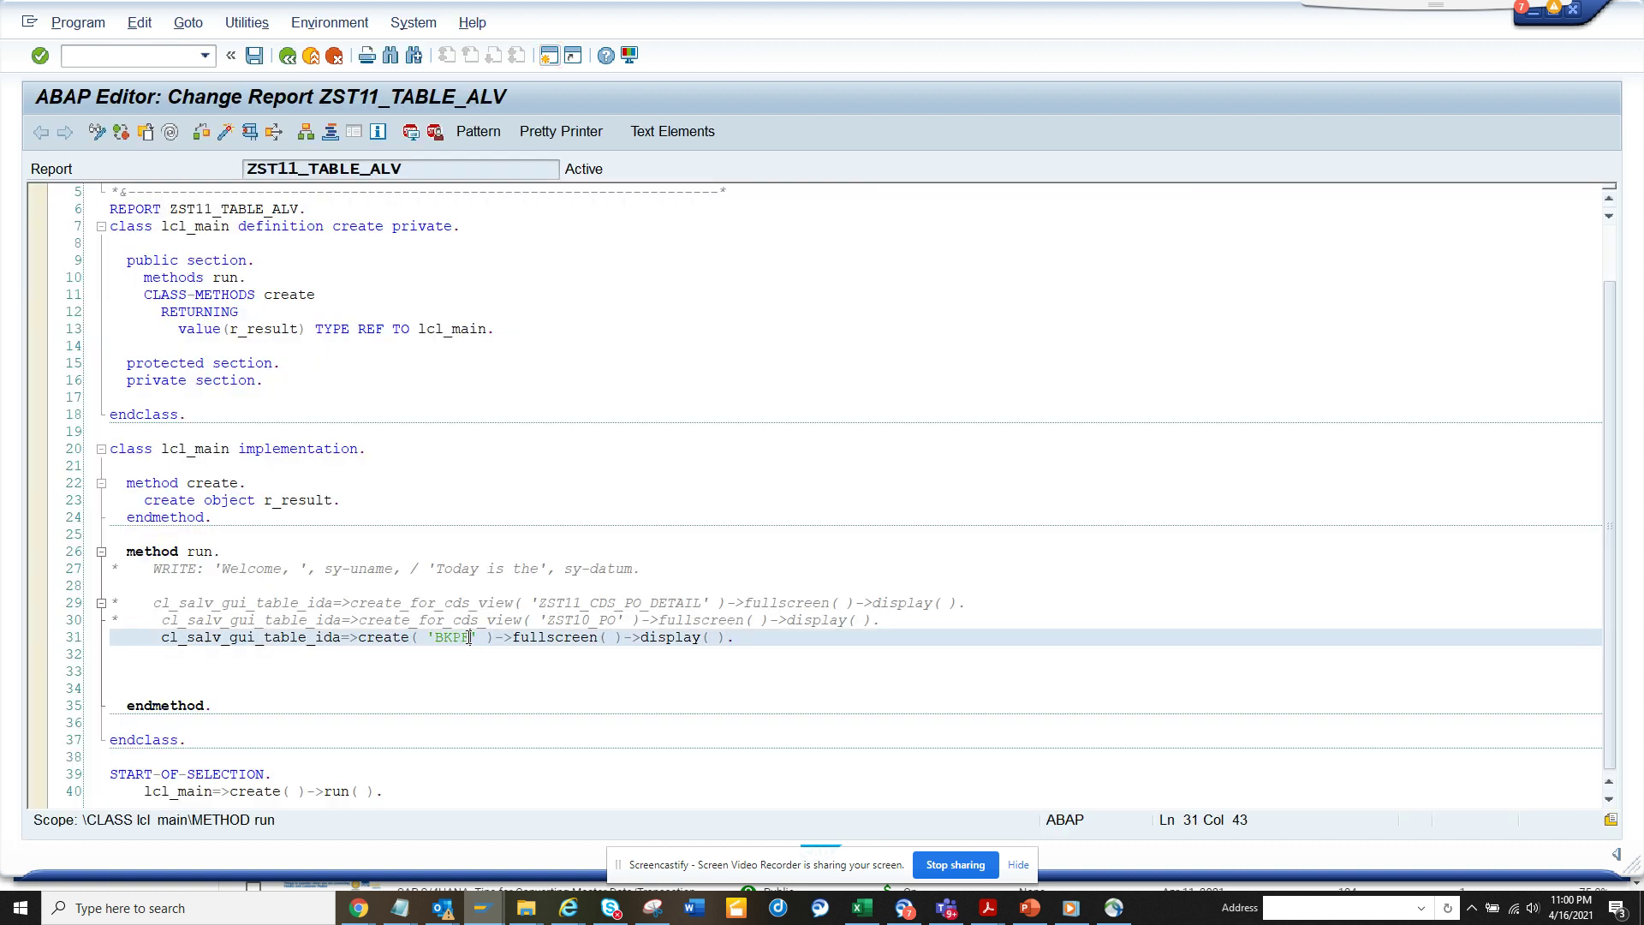
- Change the table on line 31 from BKPF to EKKO and activate the report
{"action": "left_click_drag", "start_coordinate": [471, 637], "coordinate": [436, 638]}
{"action": "type", "text": "ek"}
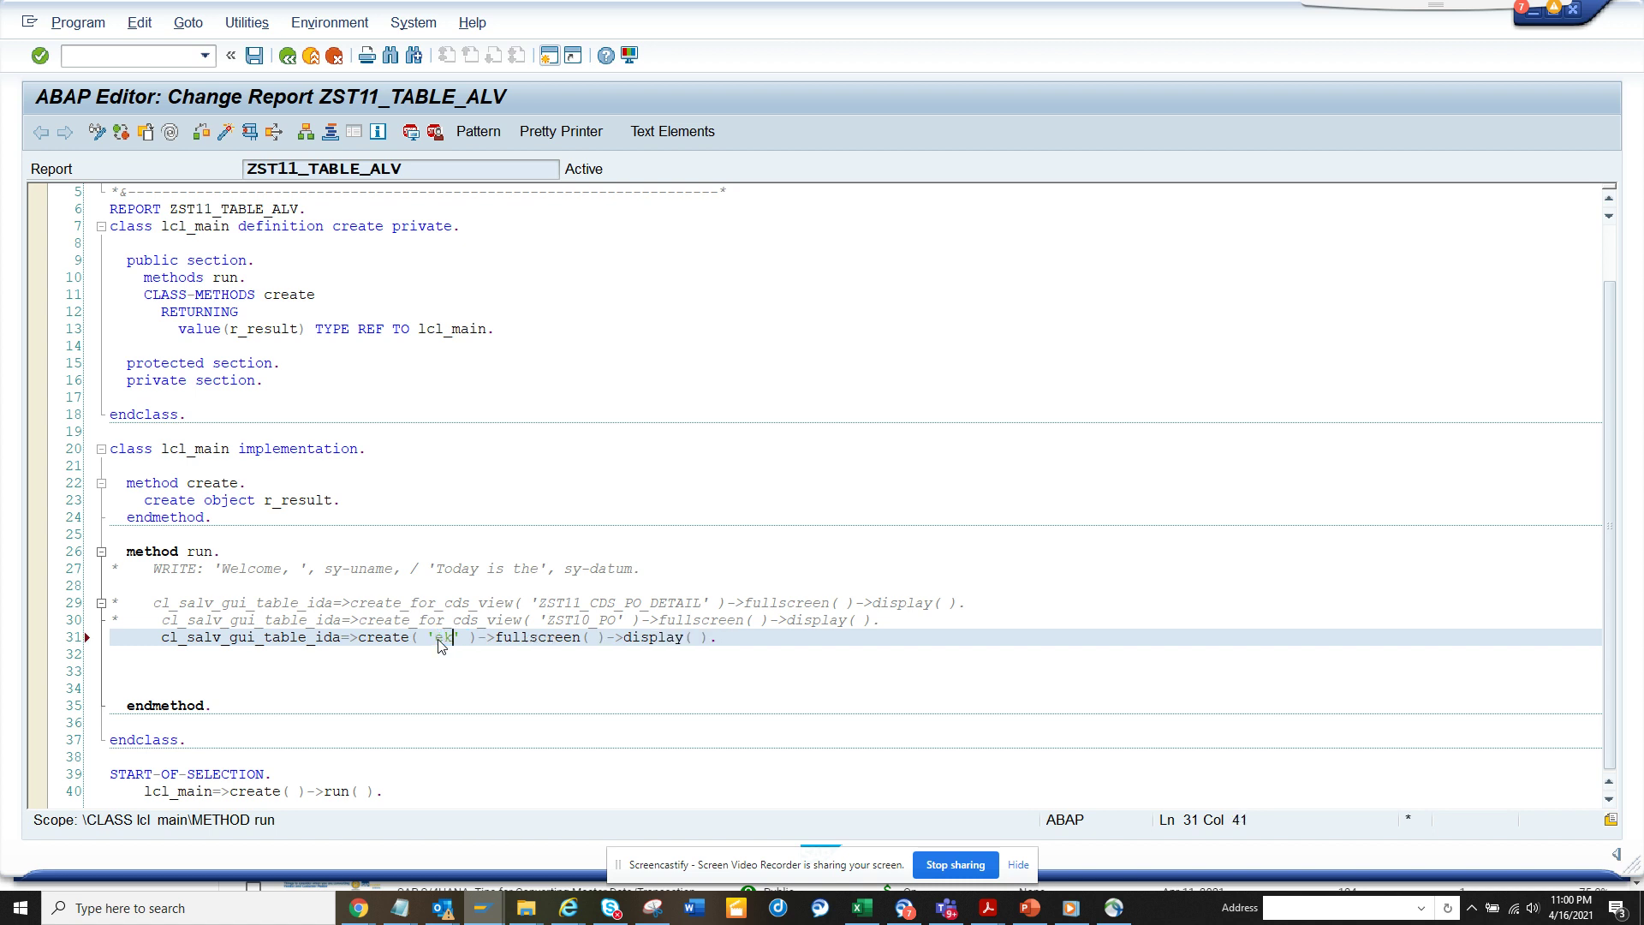
{"action": "type", "text": "po"}
{"action": "key", "text": "BackSpace"}
{"action": "key", "text": "BackSpace"}
{"action": "key", "text": "BackSpace"}
{"action": "key", "text": "BackSpace"}
{"action": "key", "text": "Caps_Lock"}
{"action": "type", "text": "E"}
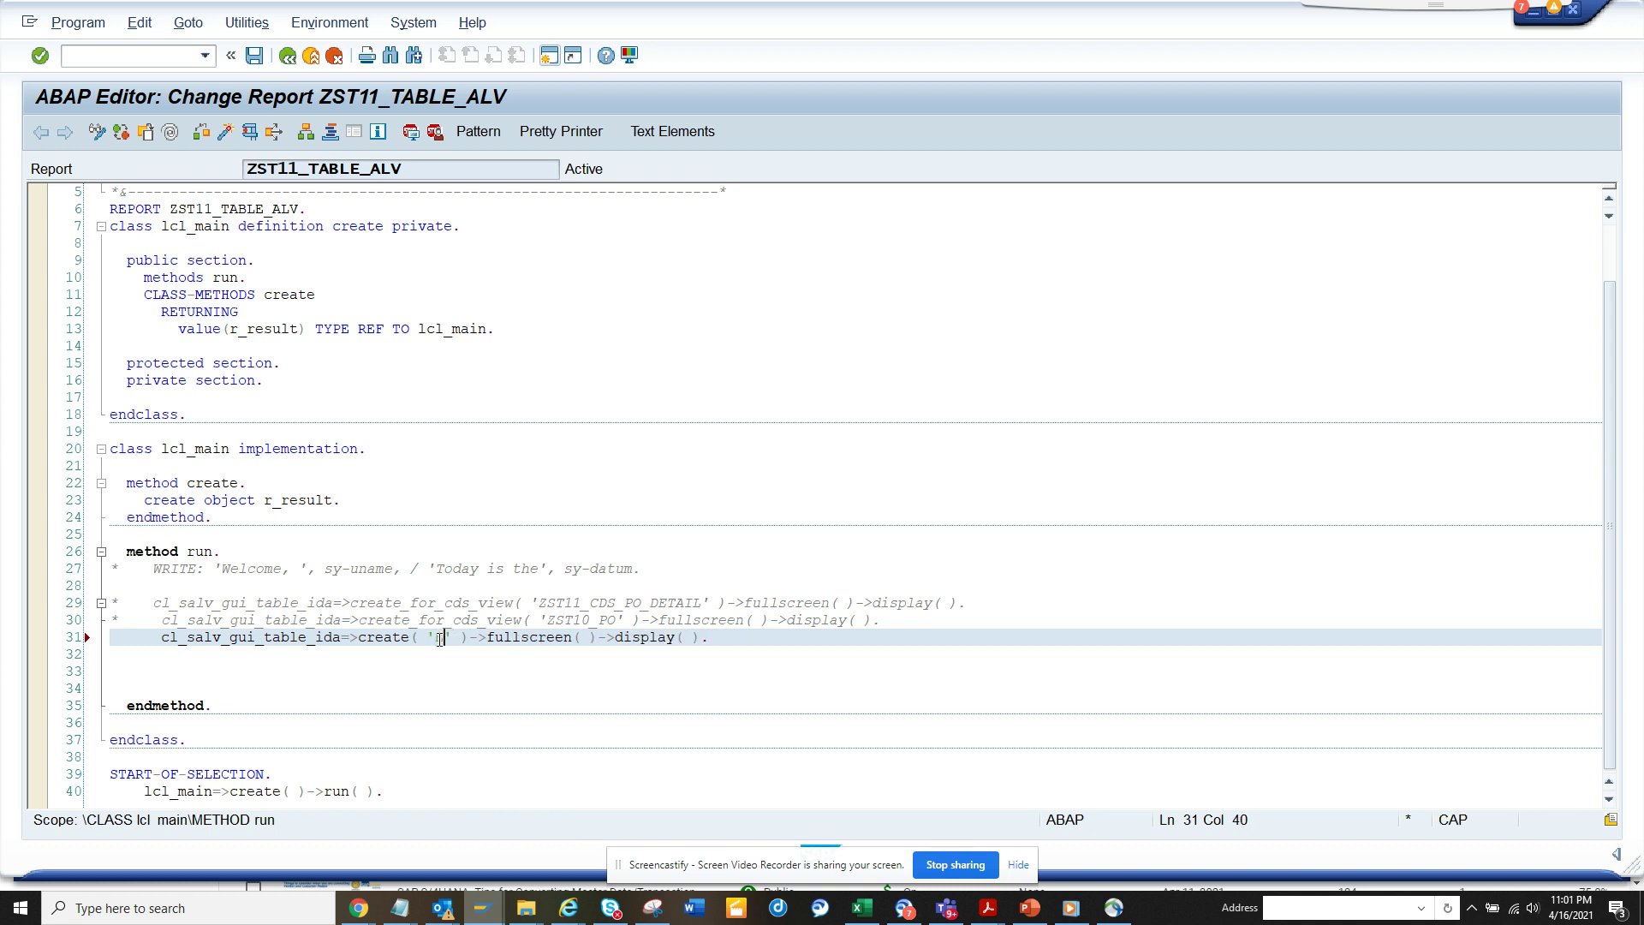
{"action": "type", "text": "KKO"}
{"action": "left_click", "coordinate": [225, 133]}
{"action": "key", "text": "Return"}
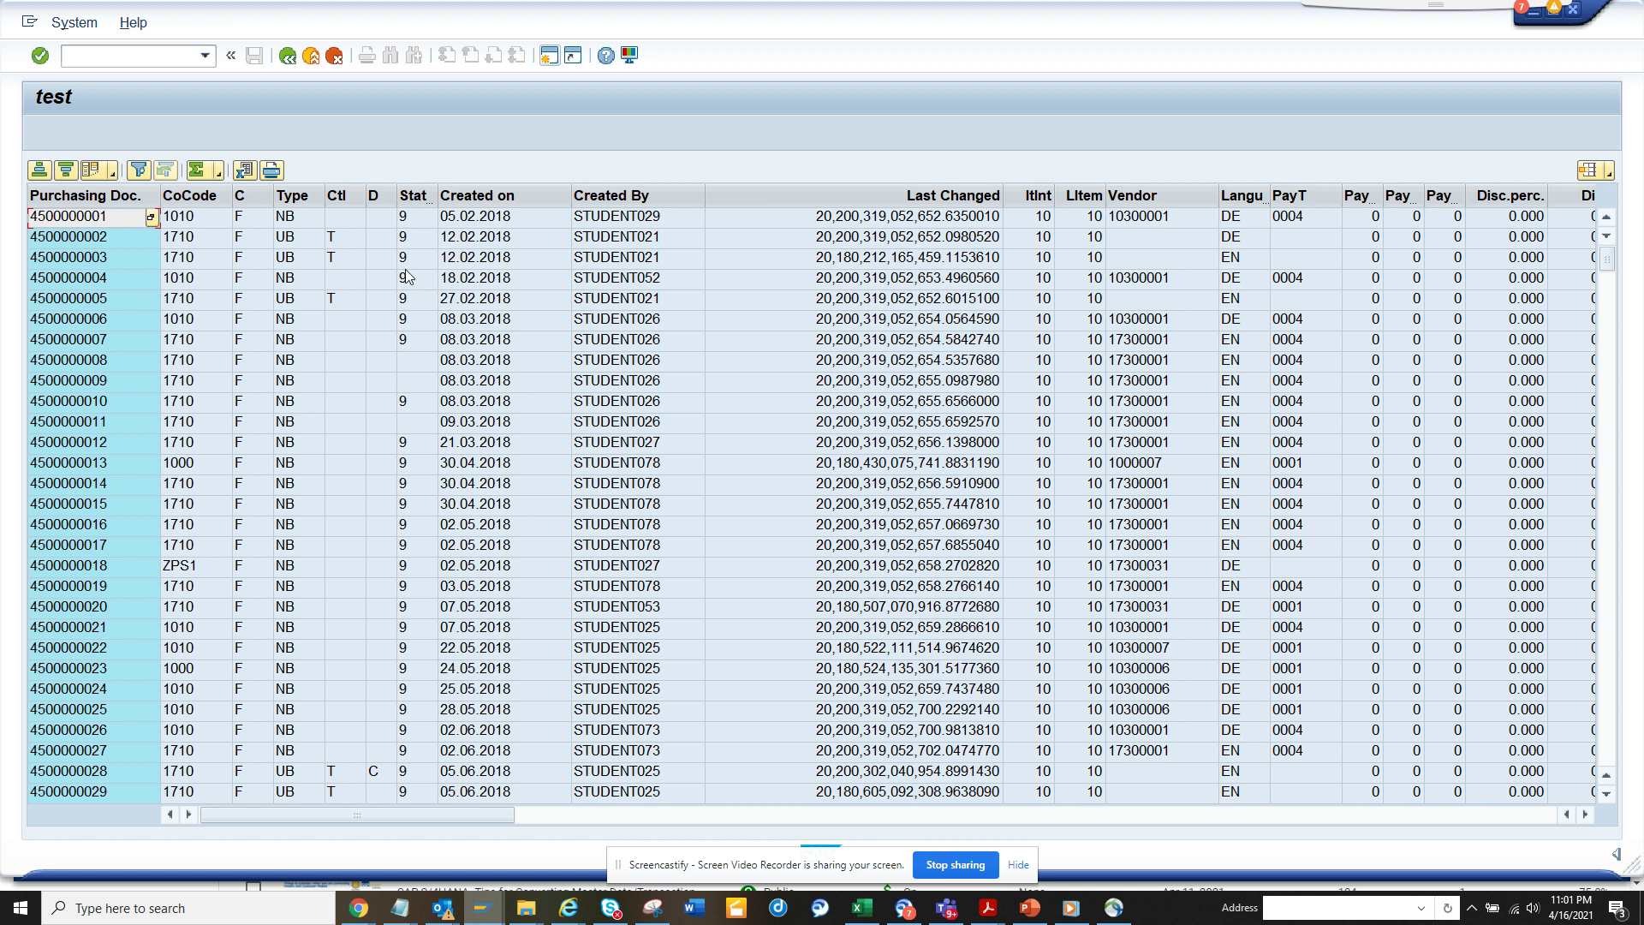
- Switch line 31 from EKKO to VBAK, activate, and close the sales-document output
{"action": "left_click", "coordinate": [289, 56]}
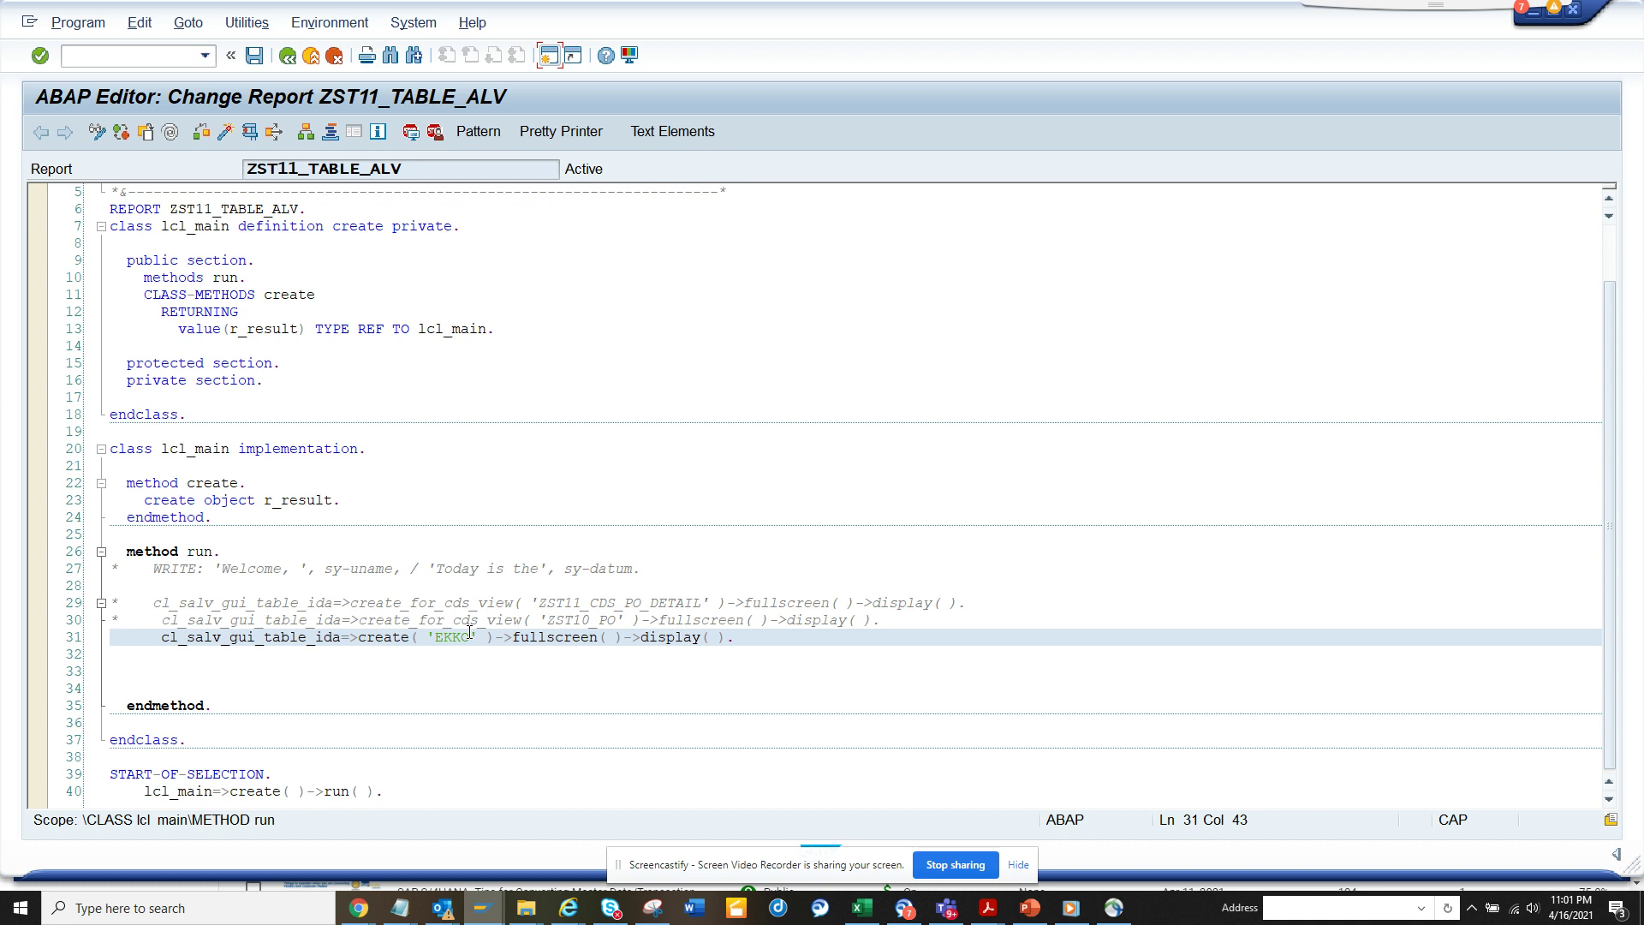
{"action": "left_click_drag", "start_coordinate": [472, 637], "coordinate": [436, 635]}
{"action": "type", "text": "VBA"}
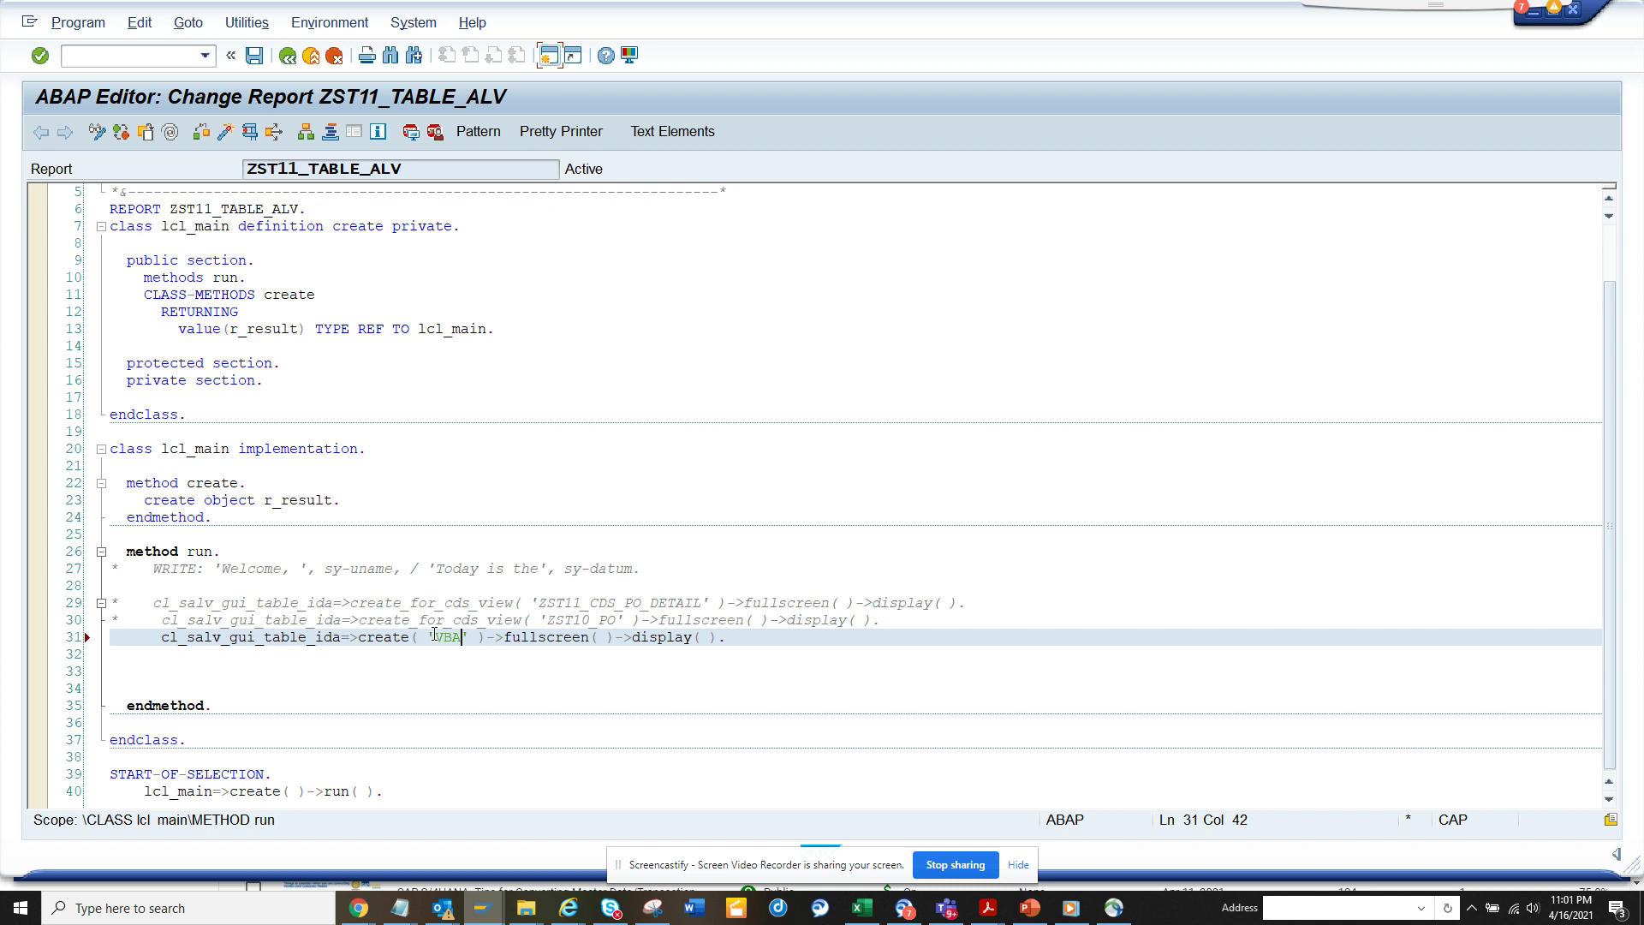
{"action": "type", "text": "K"}
{"action": "key", "text": "ctrl+F3"}
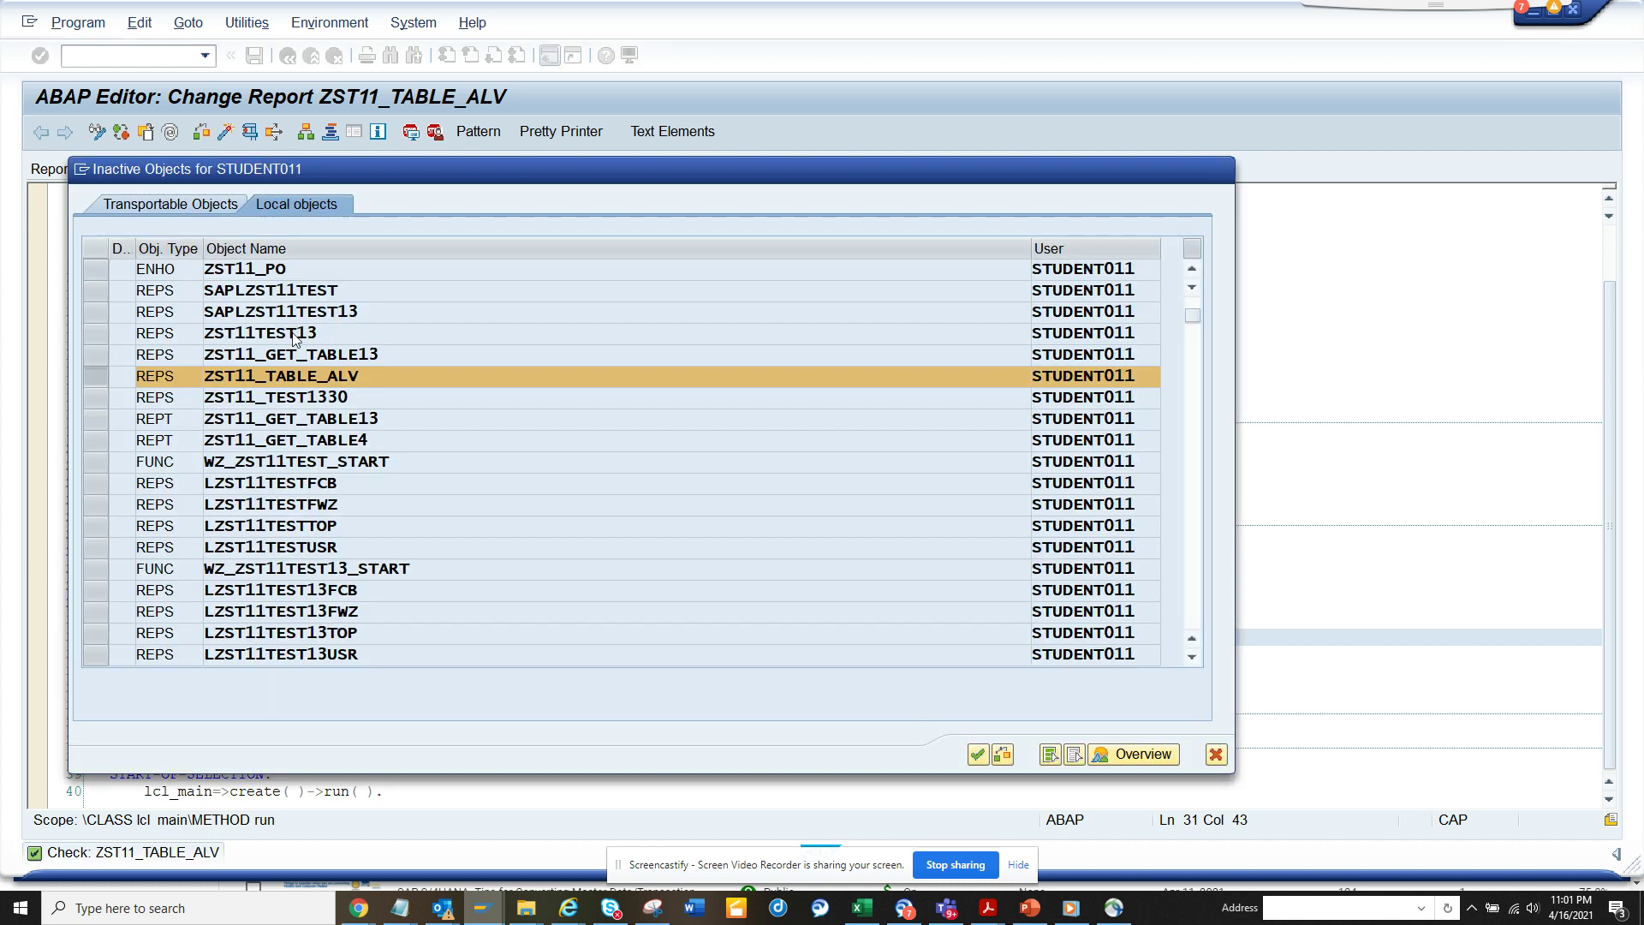
{"action": "key", "text": "Return"}
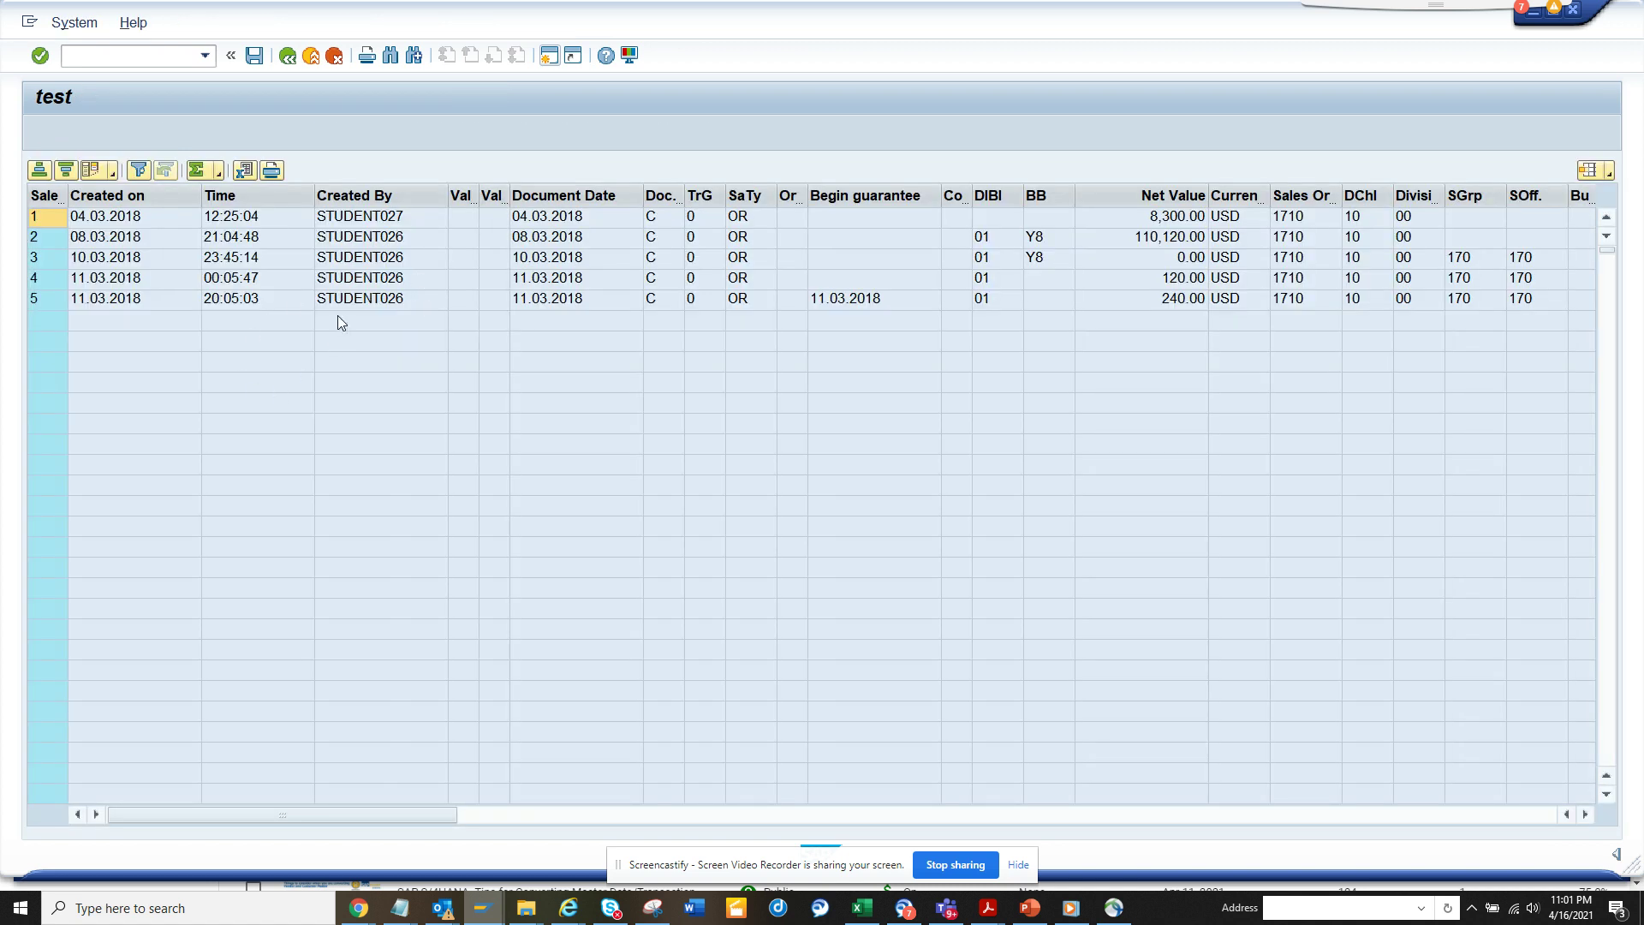
{"action": "left_click", "coordinate": [289, 57]}
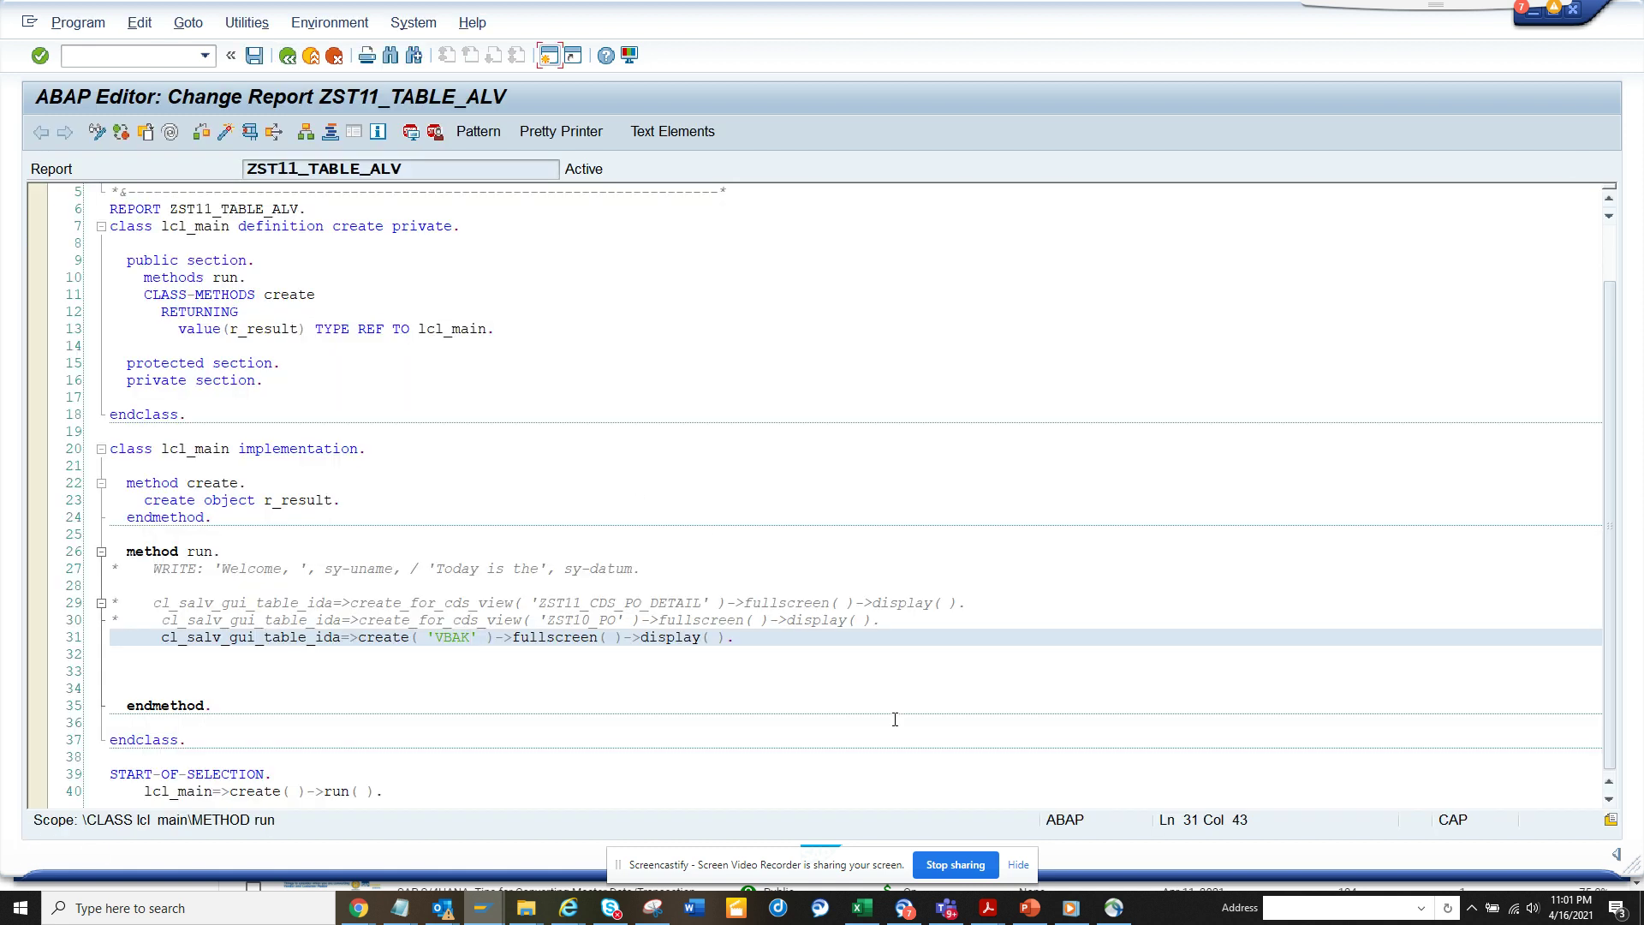